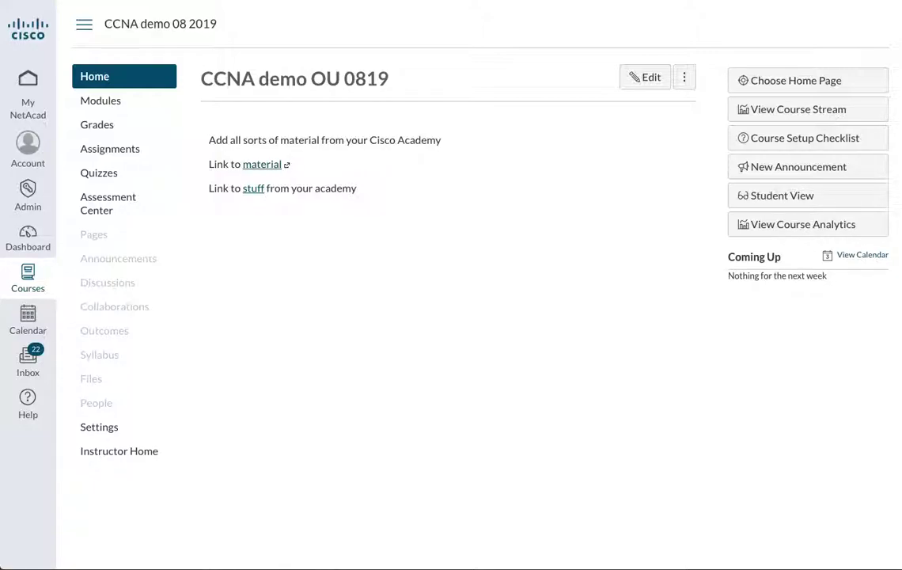
Start a new activation profile with a 90-day, 0-hour activation window
left_click(109, 201)
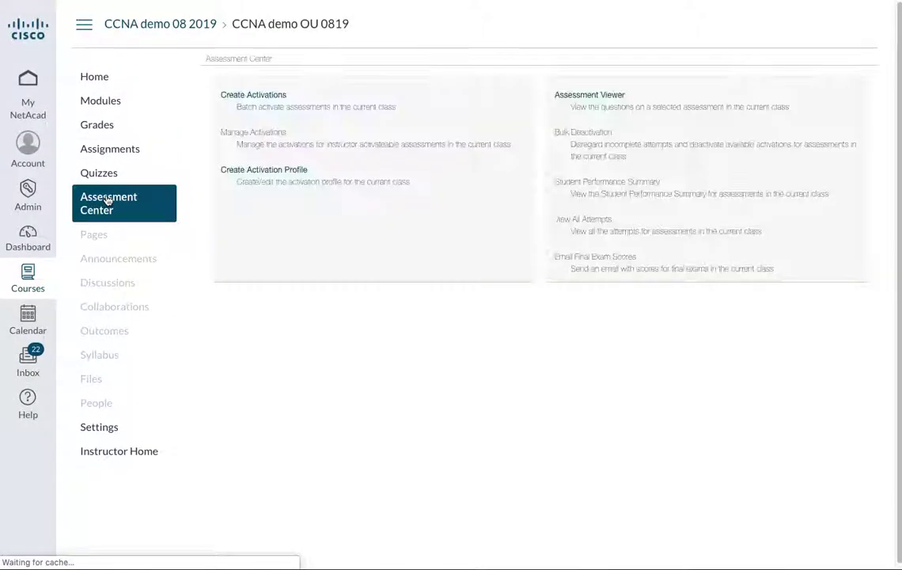
left_click(262, 171)
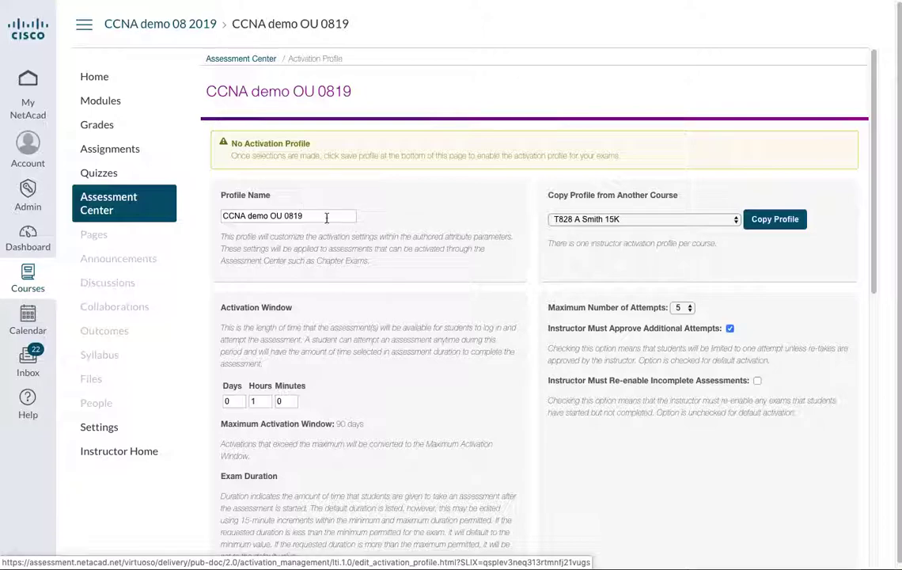
left_click(225, 401)
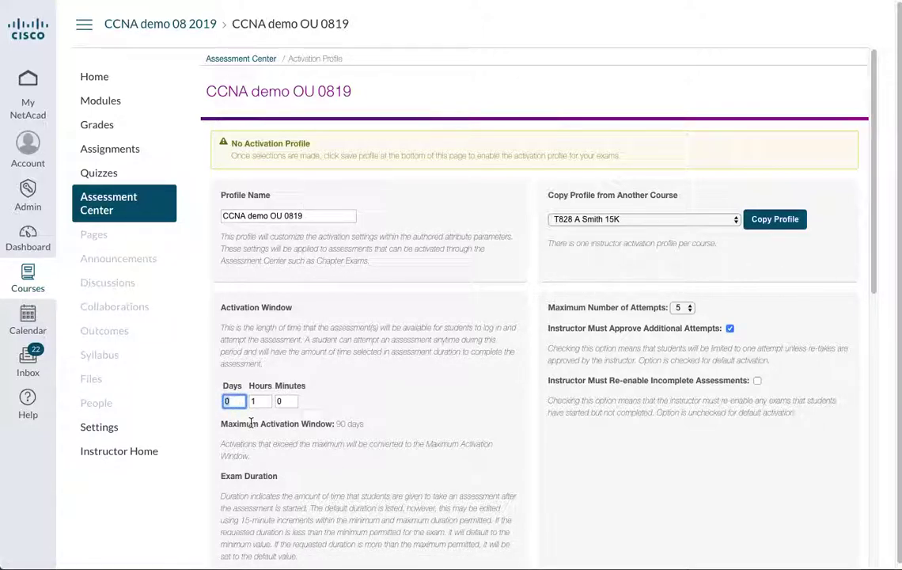
type("90")
left_click(258, 400)
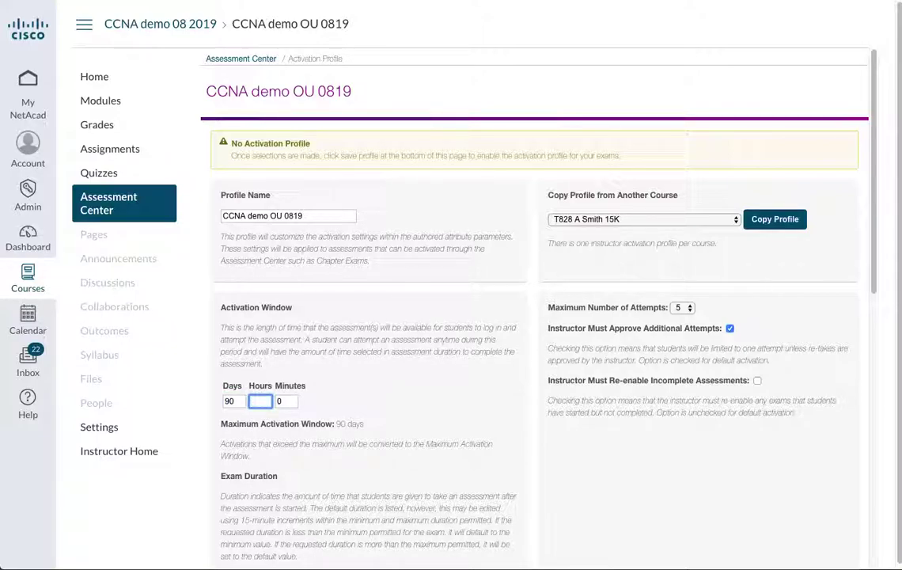
Turn off instructor approval for additional attempts and keep maximum attempts at 5
left_click(729, 328)
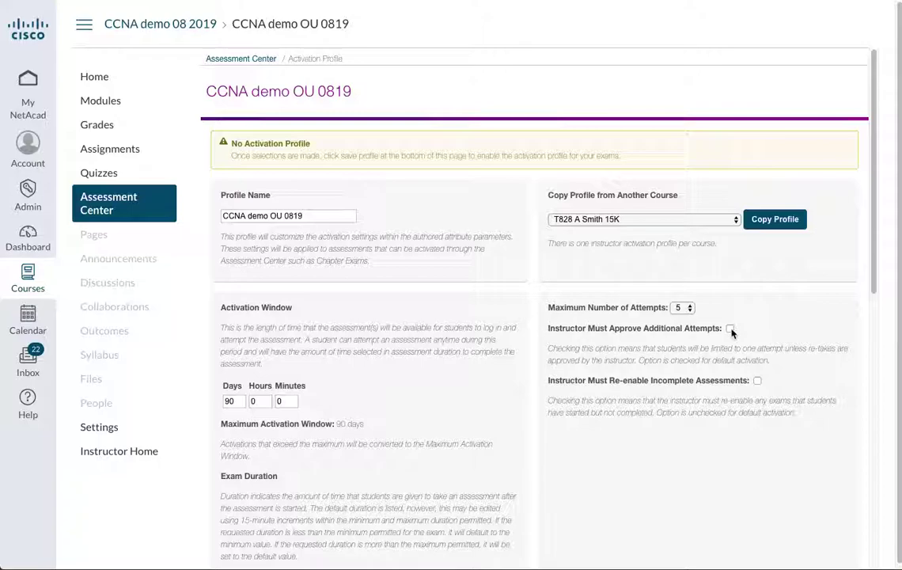
left_click(686, 308)
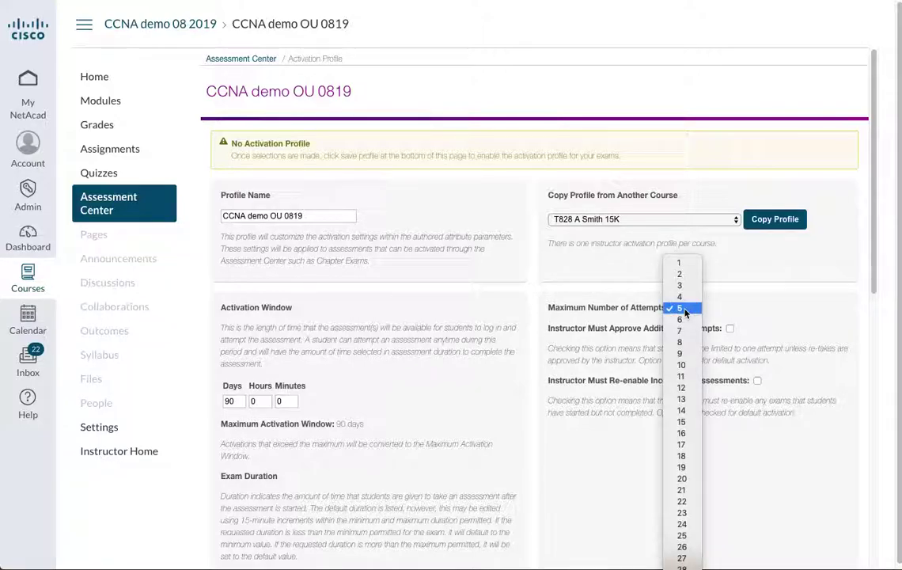
scroll(685, 312, "down", 4)
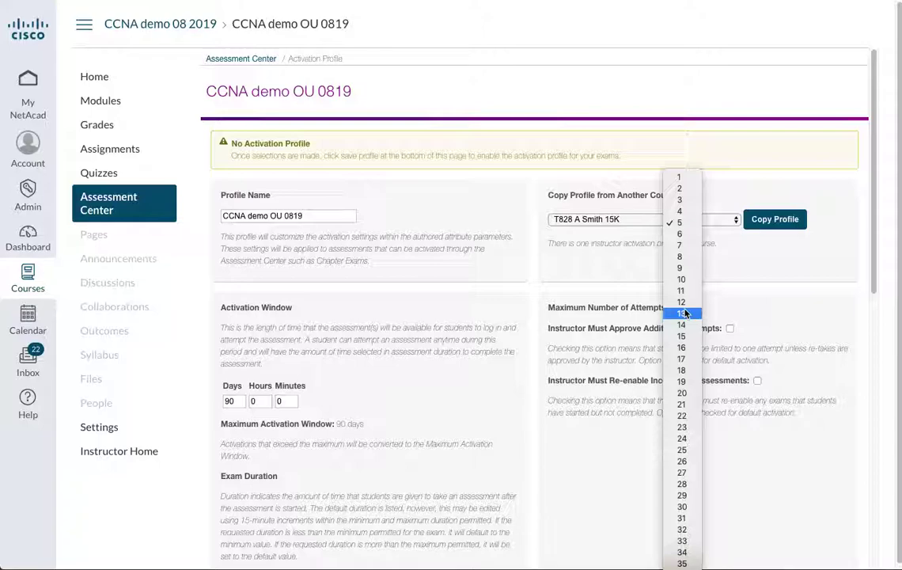
left_click(732, 307)
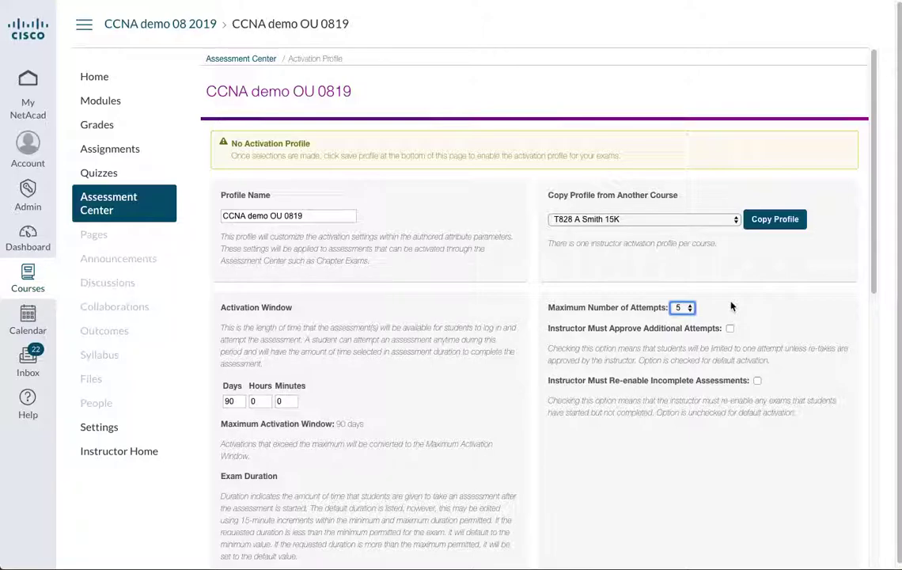
scroll(366, 347, "down", 4)
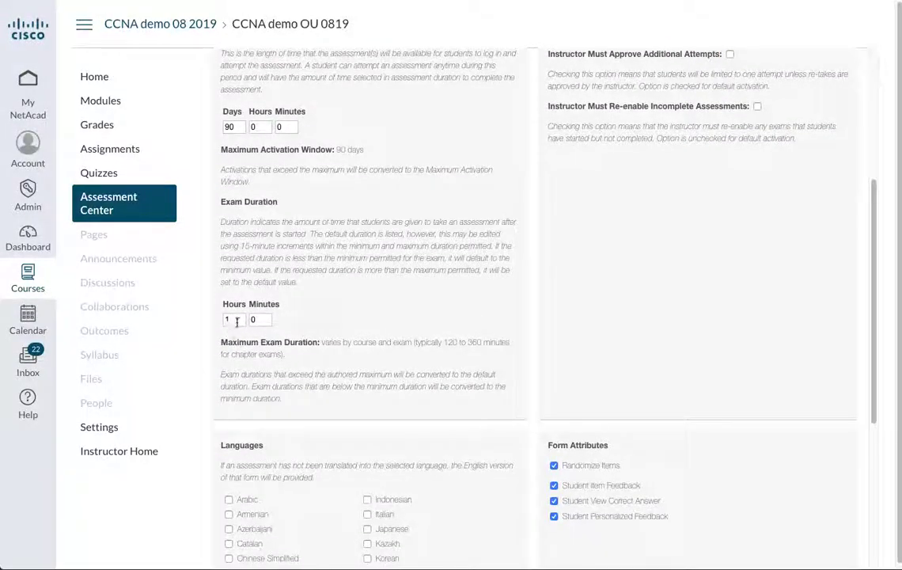
Set exam duration to 2 hours, leave administration on 'Unsure at this time', and save the profile
double_click(222, 319)
type("2")
scroll(451, 301, "down", 4)
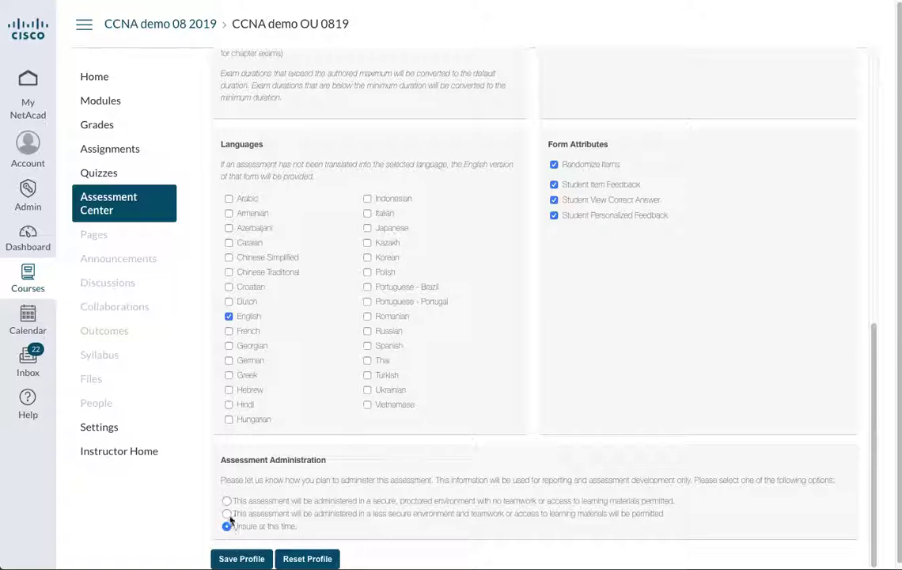
left_click(227, 501)
left_click(227, 514)
left_click(227, 527)
left_click(239, 559)
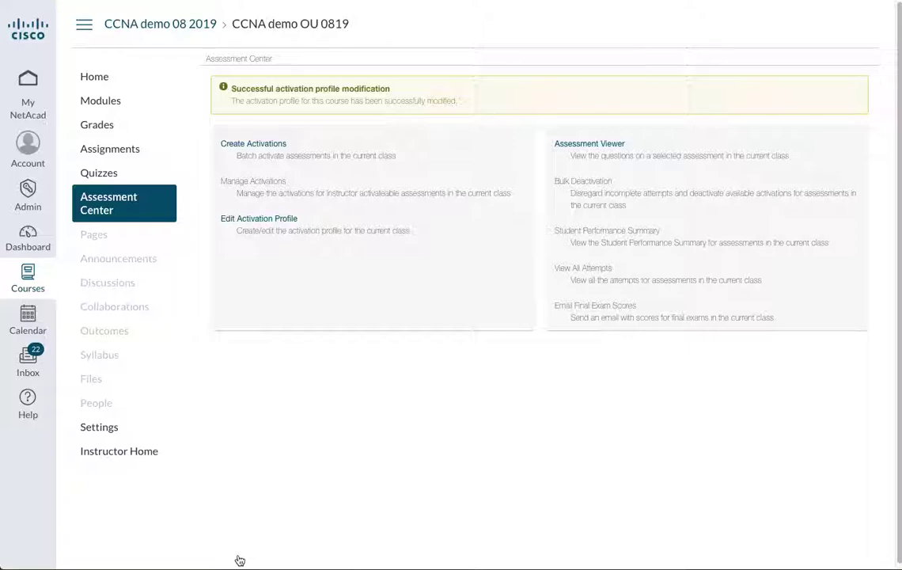
In Create Activations, tick all exams, then untick Chapters 7–11 to keep only Chapters 1–6
left_click(276, 150)
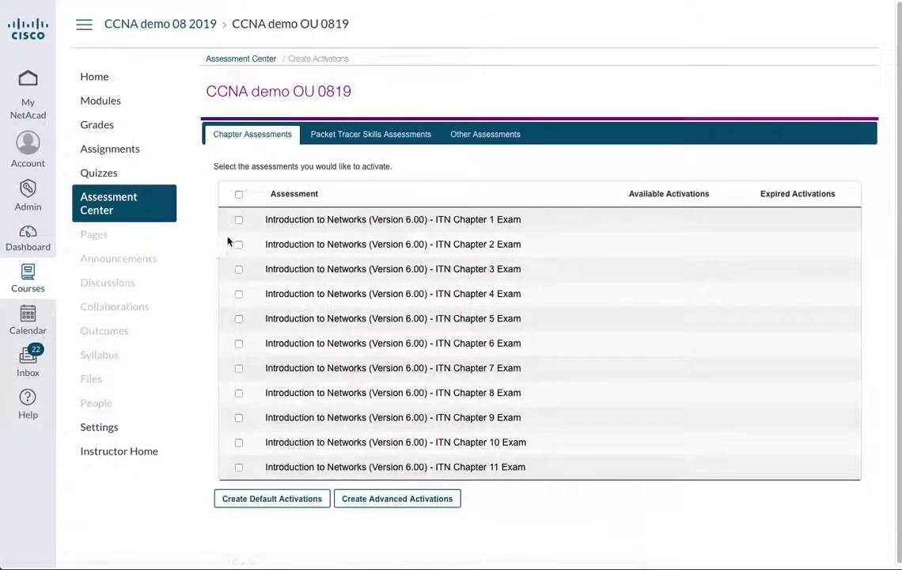
left_click(238, 194)
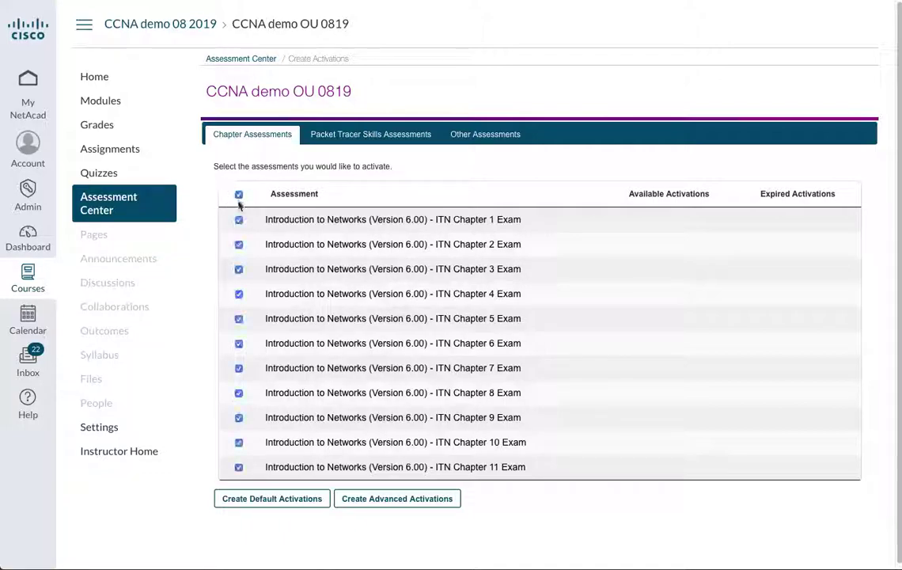
left_click(238, 468)
left_click(238, 442)
left_click(236, 419)
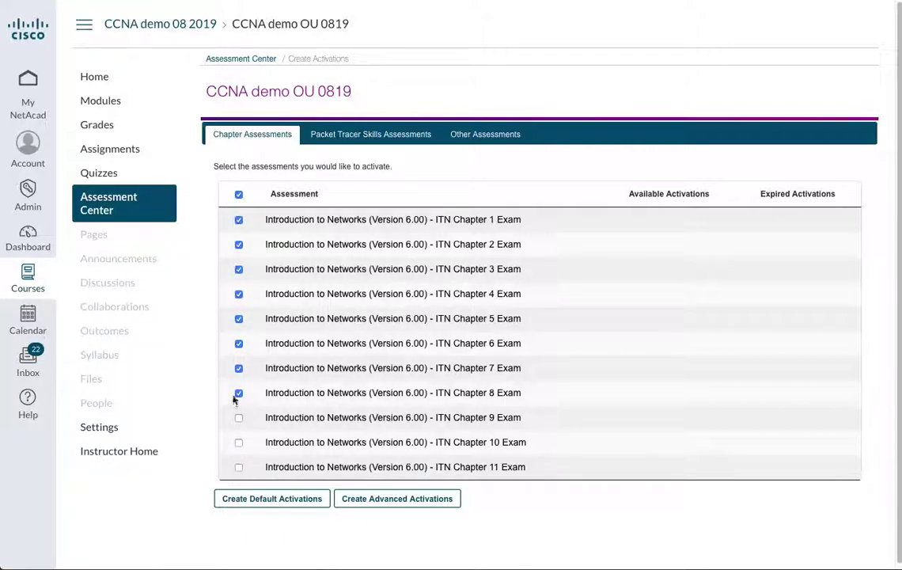
left_click(238, 368)
left_click(239, 393)
Set the activation start to 09/02/2019 at 01 AM
left_click(370, 507)
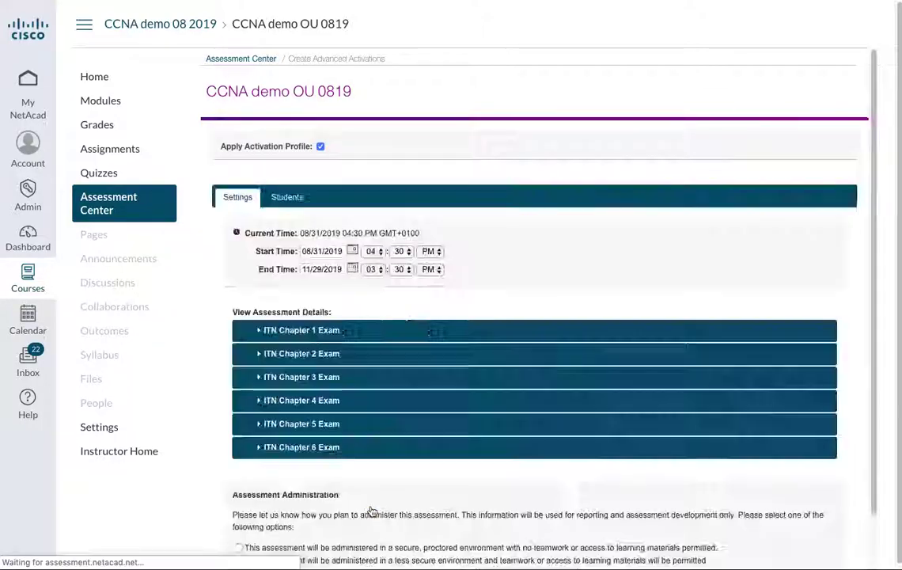
left_click(352, 251)
left_click(424, 269)
left_click(334, 308)
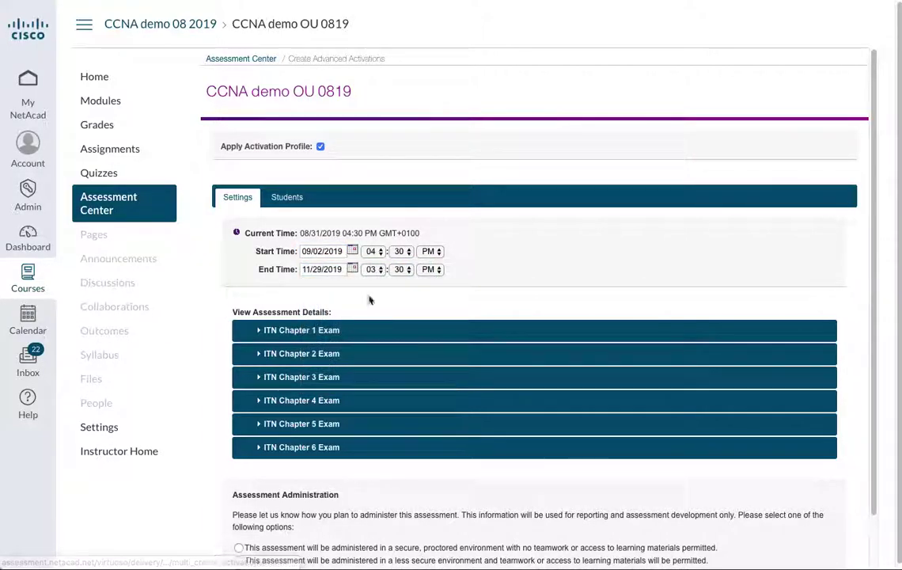
left_click(379, 254)
left_click(372, 216)
left_click(403, 251)
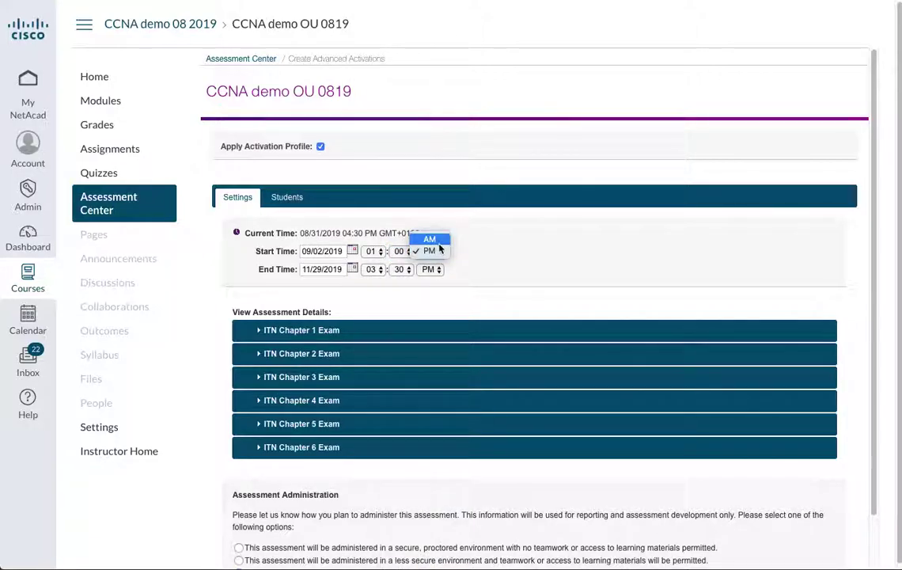
left_click(429, 239)
Set the activation end to 10/31/2019 at 11:59 and create the activations
left_click(353, 269)
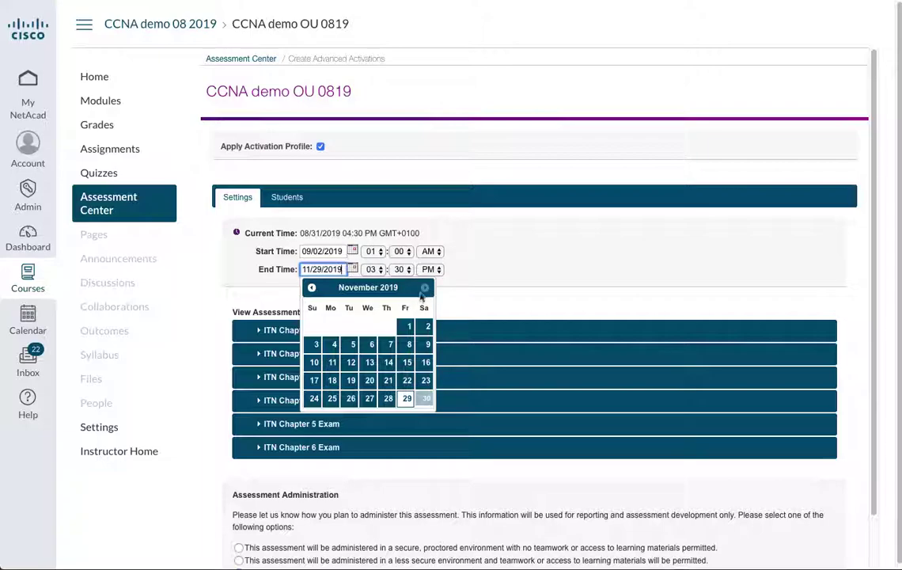
left_click(311, 287)
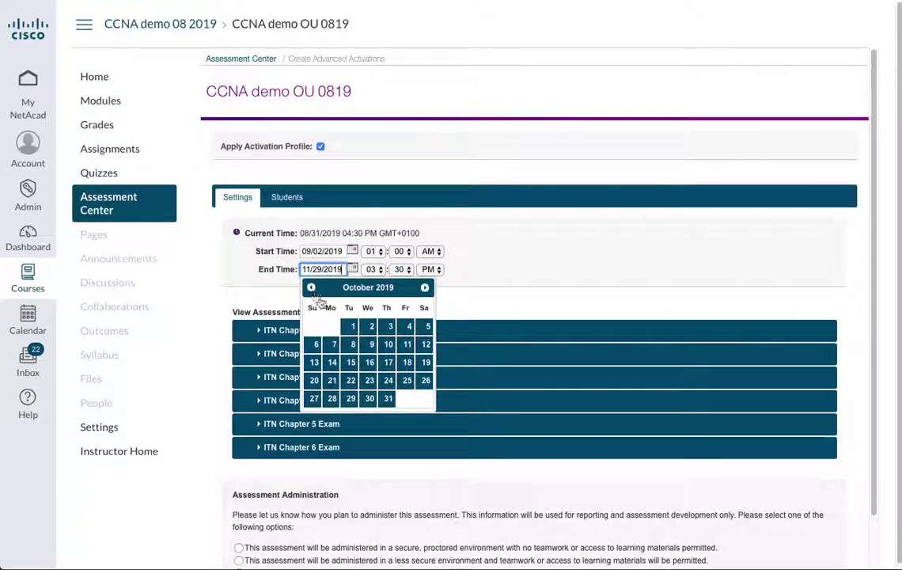
left_click(387, 404)
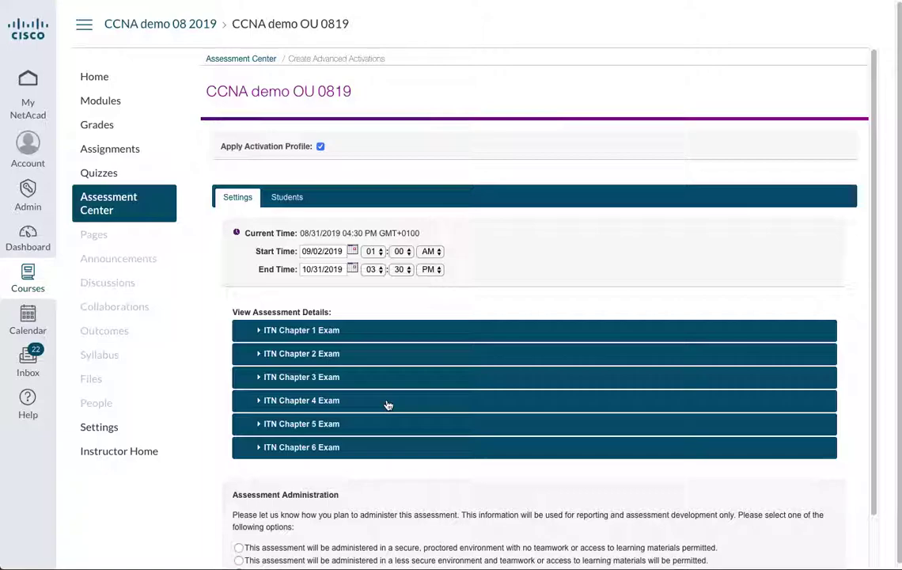
left_click(377, 270)
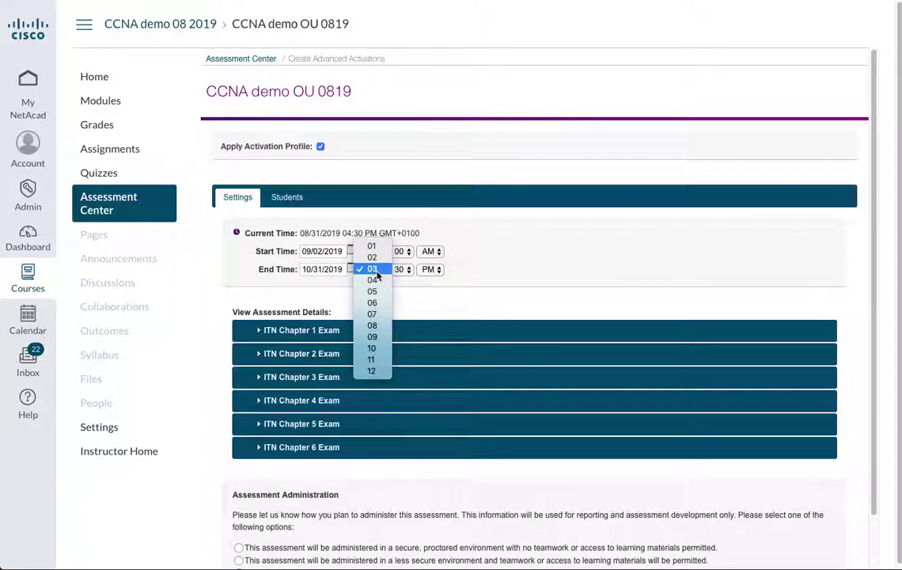
left_click(371, 360)
left_click(404, 270)
left_click(504, 278)
scroll(504, 288, "down", 2)
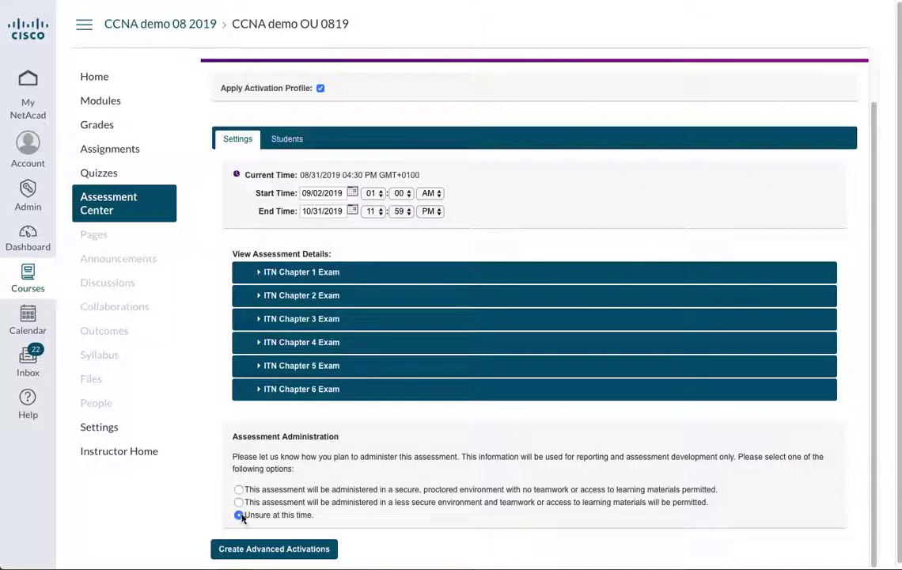
left_click(284, 550)
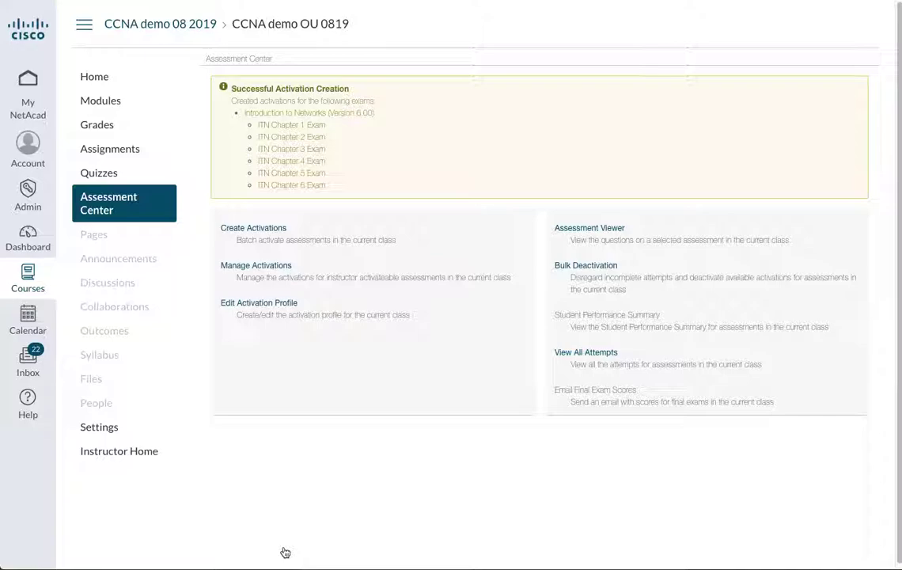
In Manage Activations, expand the ITN Chapter 6 Exam activation's Forms and Students sections
left_click(267, 266)
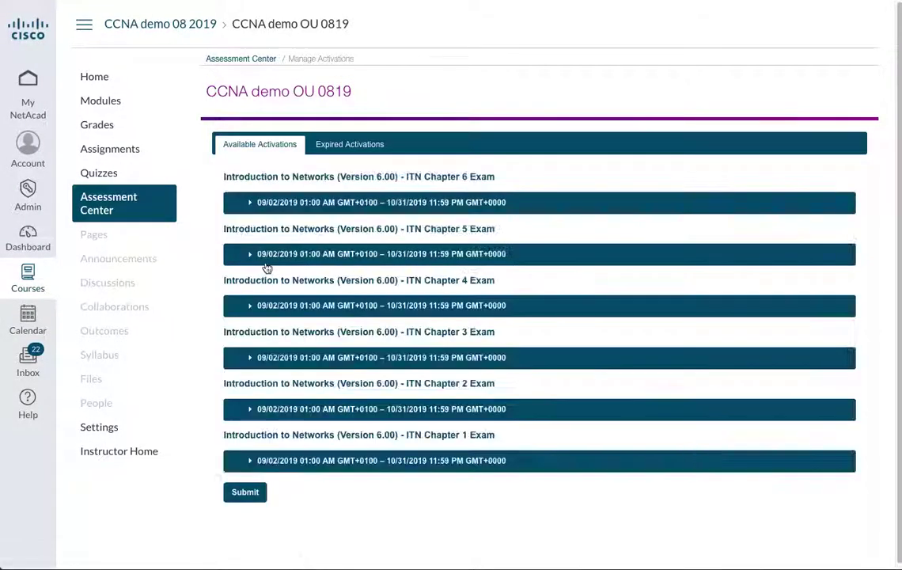
left_click(250, 204)
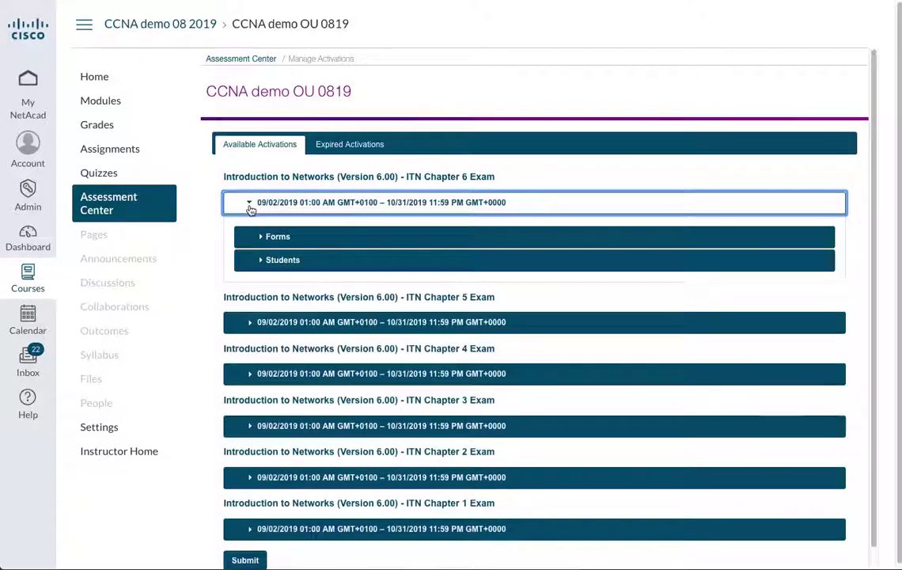
left_click(261, 237)
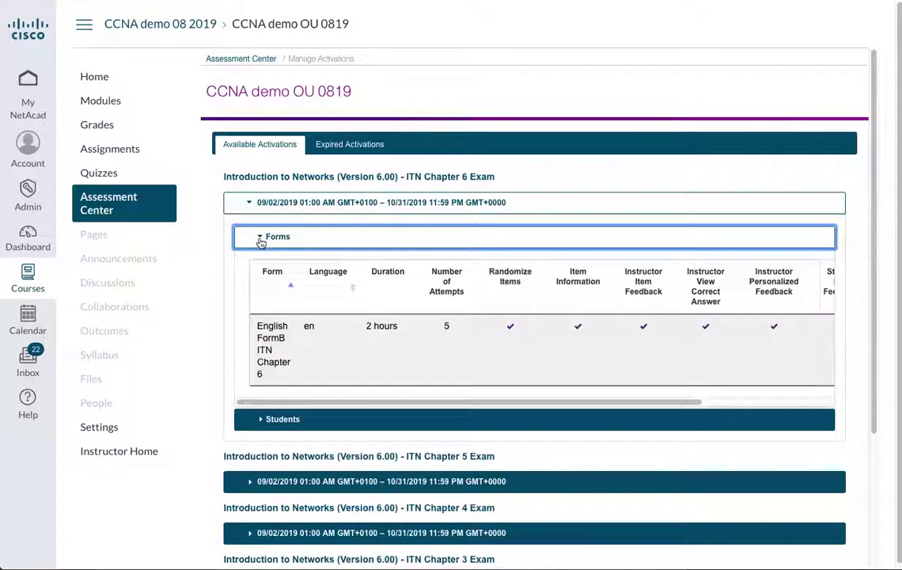
left_click(257, 425)
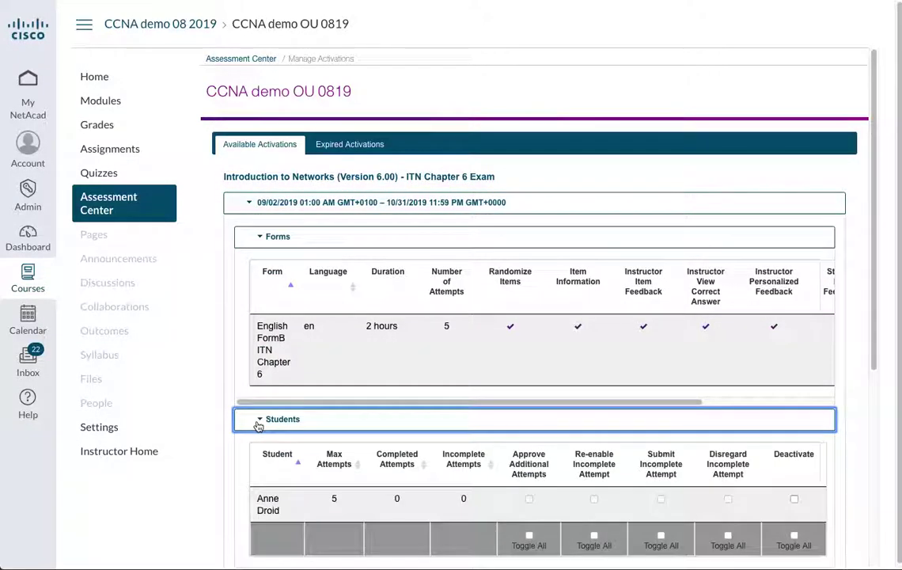
Tick and then clear the student's Deactivate checkbox, leaving the Chapter 6 exam active
scroll(273, 424, "down", 3)
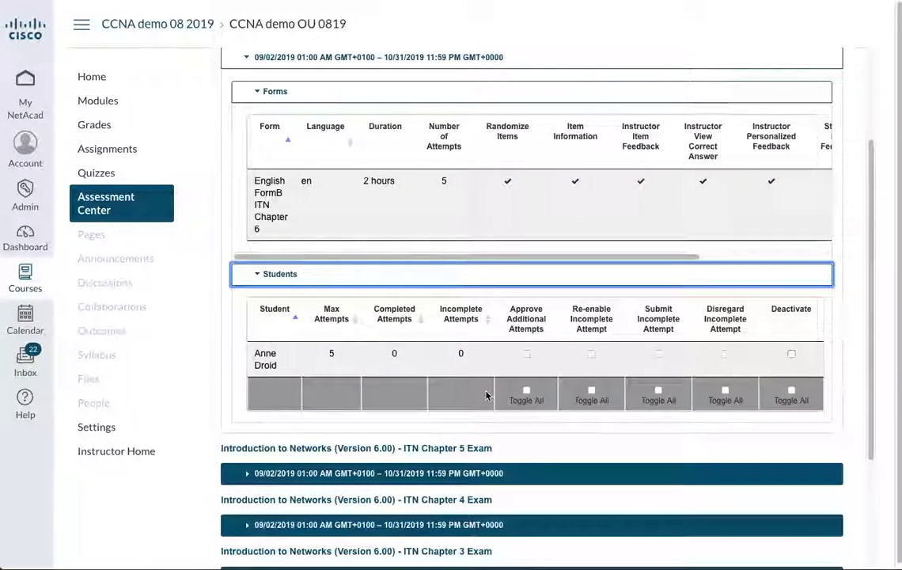
left_click(794, 354)
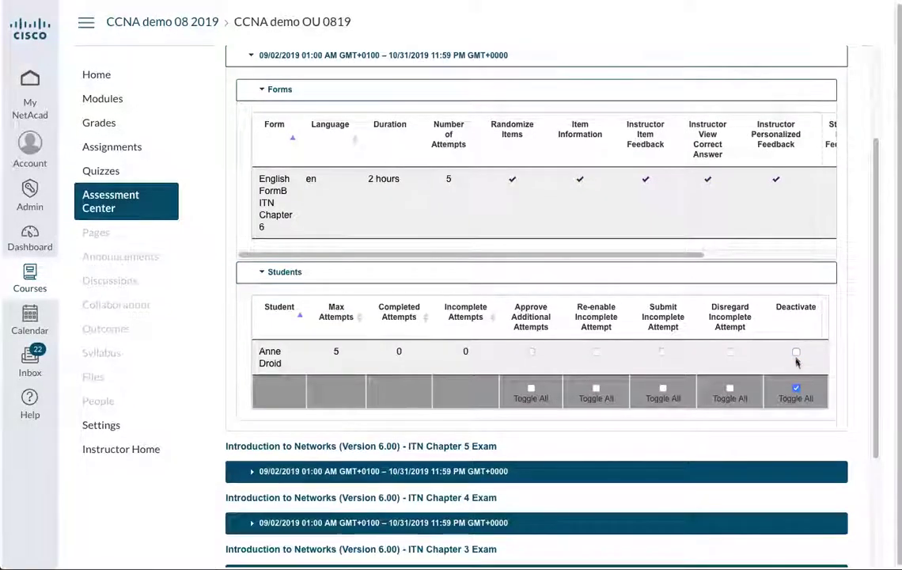
left_click(796, 389)
scroll(586, 444, "down", 2)
scroll(582, 443, "up", 4)
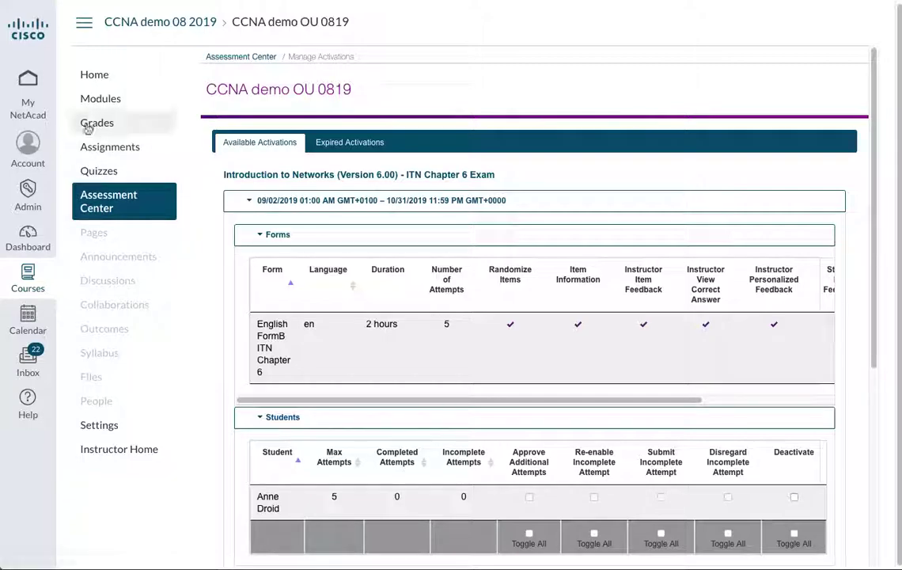
From the Assessment Center, load the CCNA 6.0 ITN Pretest Exam in the Assessment Viewer
left_click(241, 57)
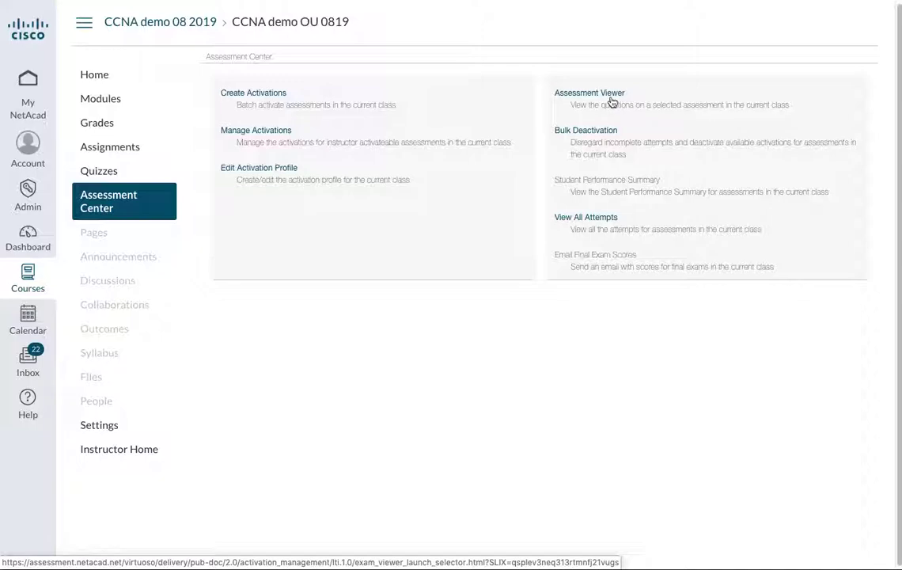
left_click(612, 102)
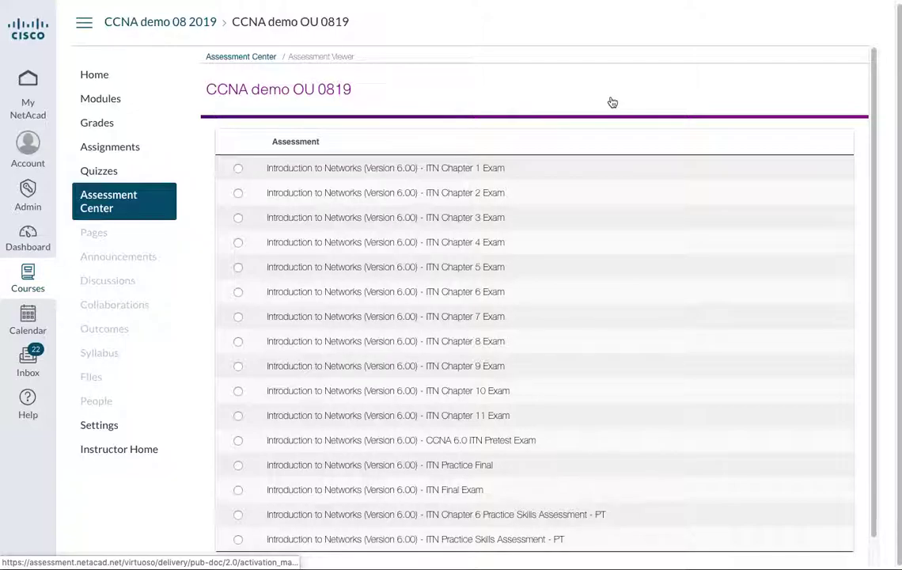
scroll(583, 115, "down", 1)
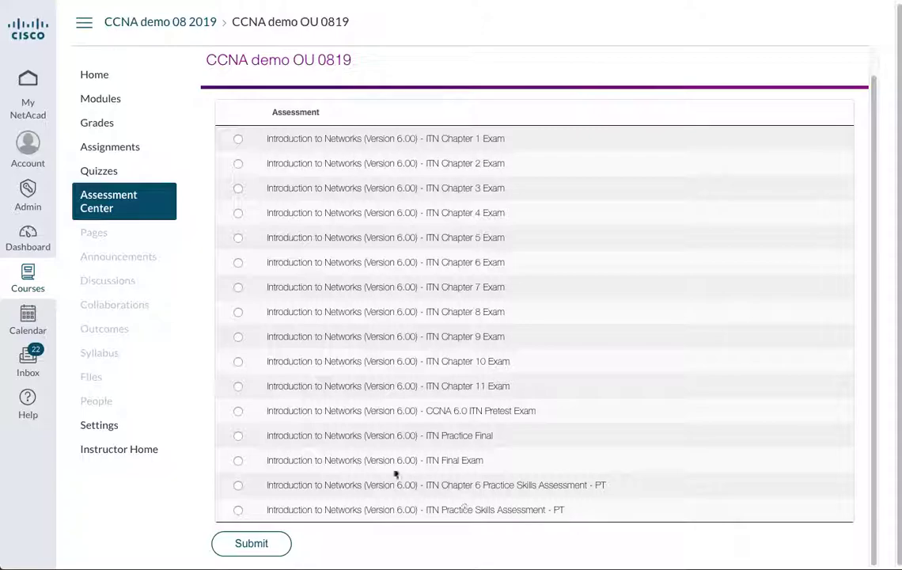
left_click(238, 411)
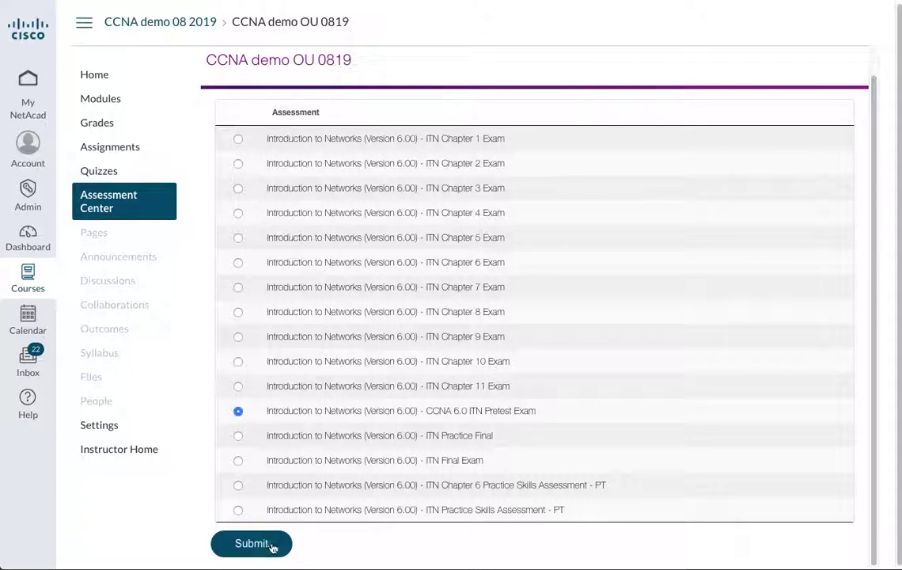
left_click(270, 544)
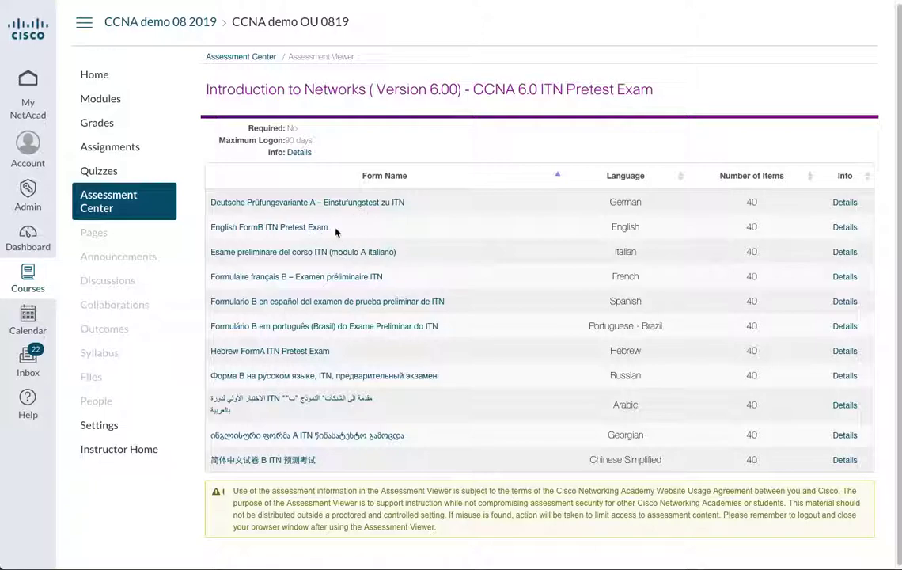
Check the English pretest form's details, then close the details dialog
left_click(845, 227)
left_click(799, 58)
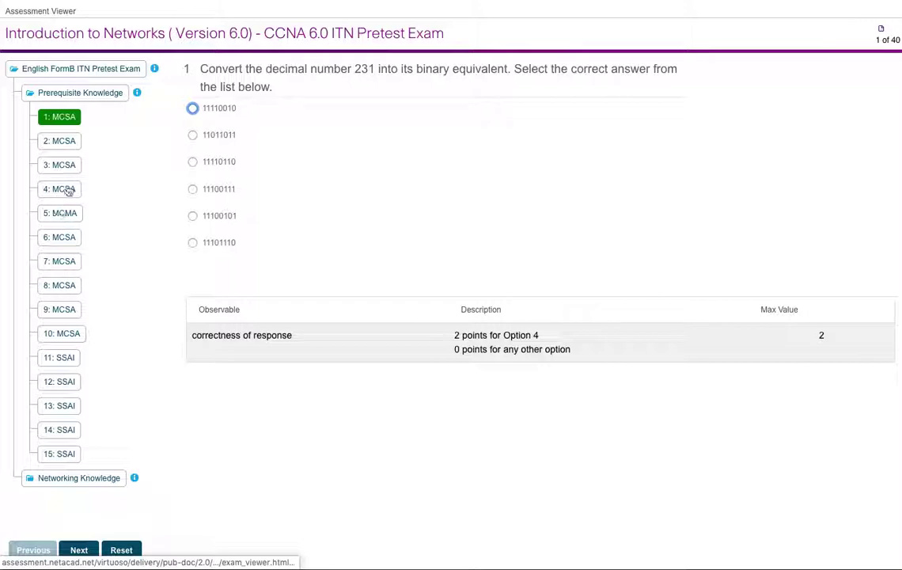
Jump to pretest question 4 in the question tree, then back to question 1
left_click(69, 191)
left_click(61, 117)
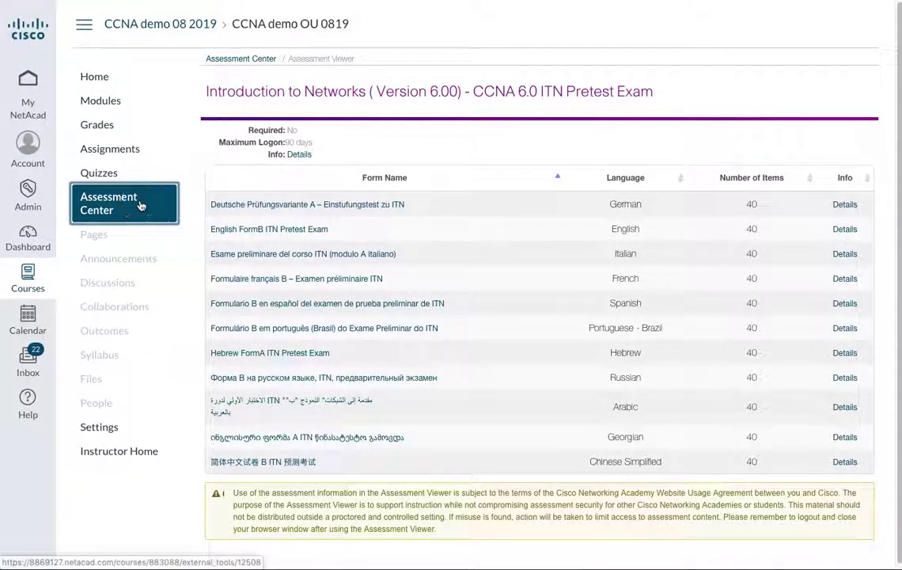
Go back to the Assessment Center from the course sidebar
left_click(139, 203)
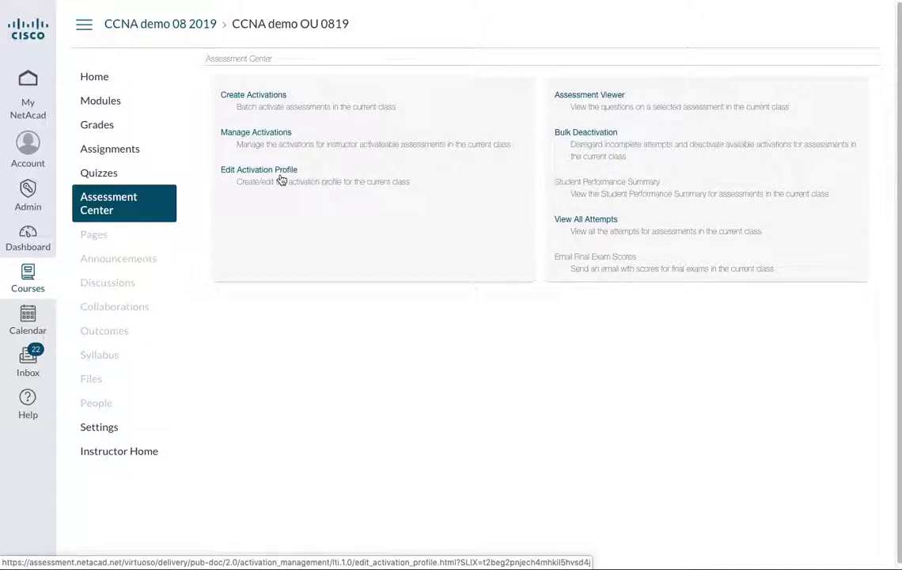
left_click(590, 225)
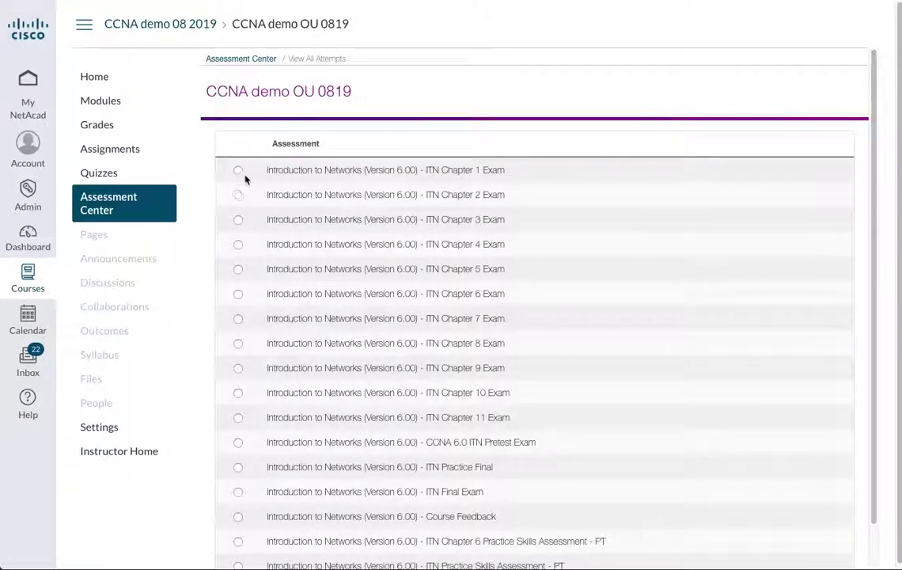
left_click(241, 58)
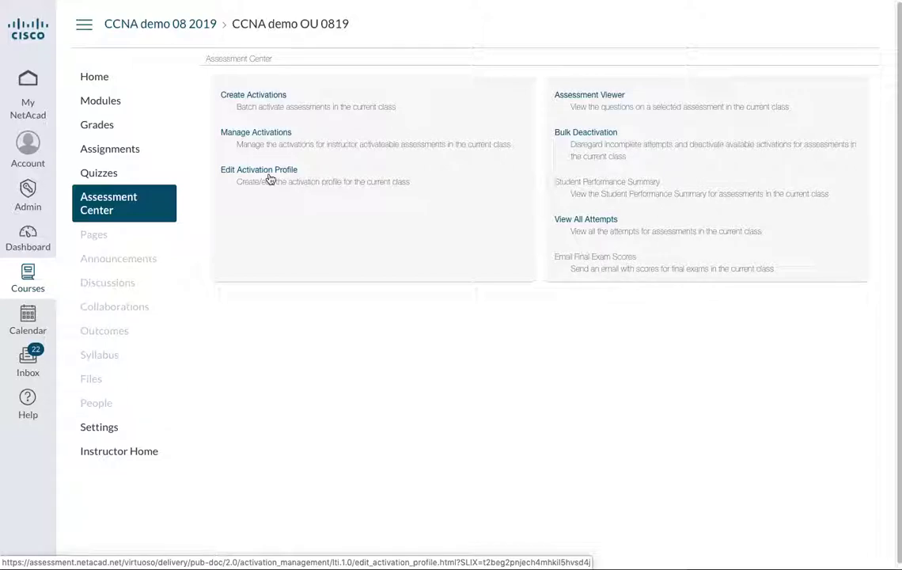
scroll(270, 181, "down", 1)
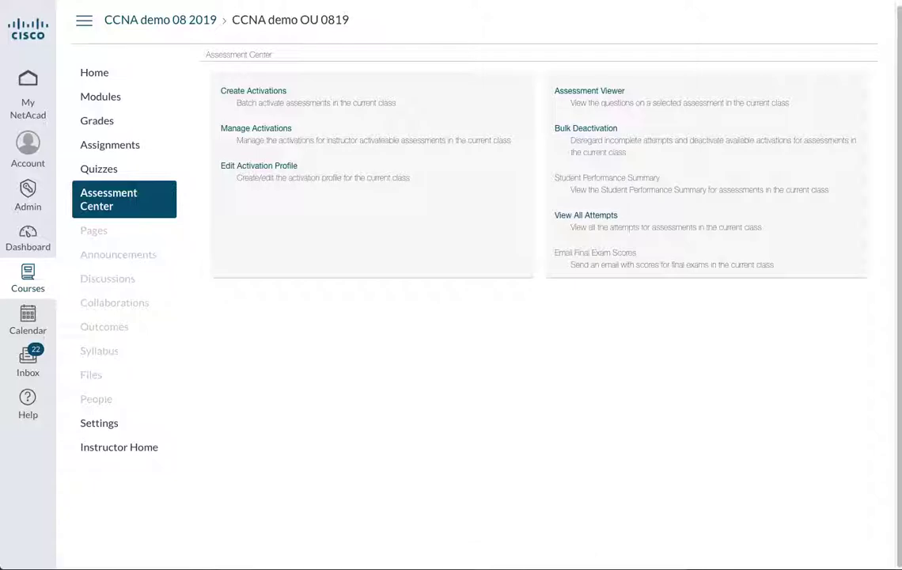